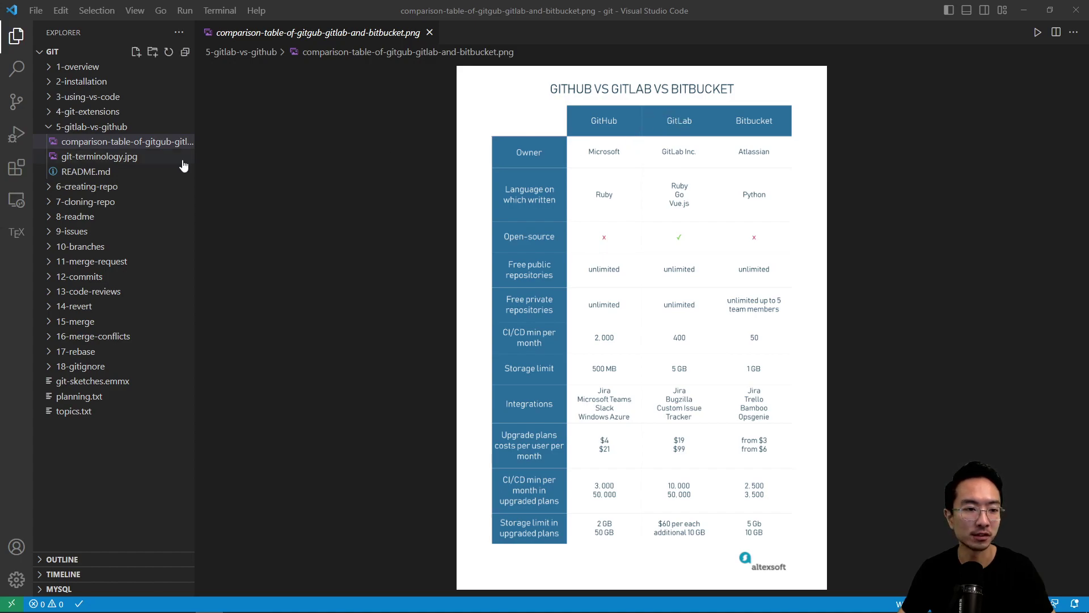
Open git-terminology.jpg to show the Repository/Project and Teams/Organizations/Groups terminology table
{"action": "left_click", "coordinate": [99, 159]}
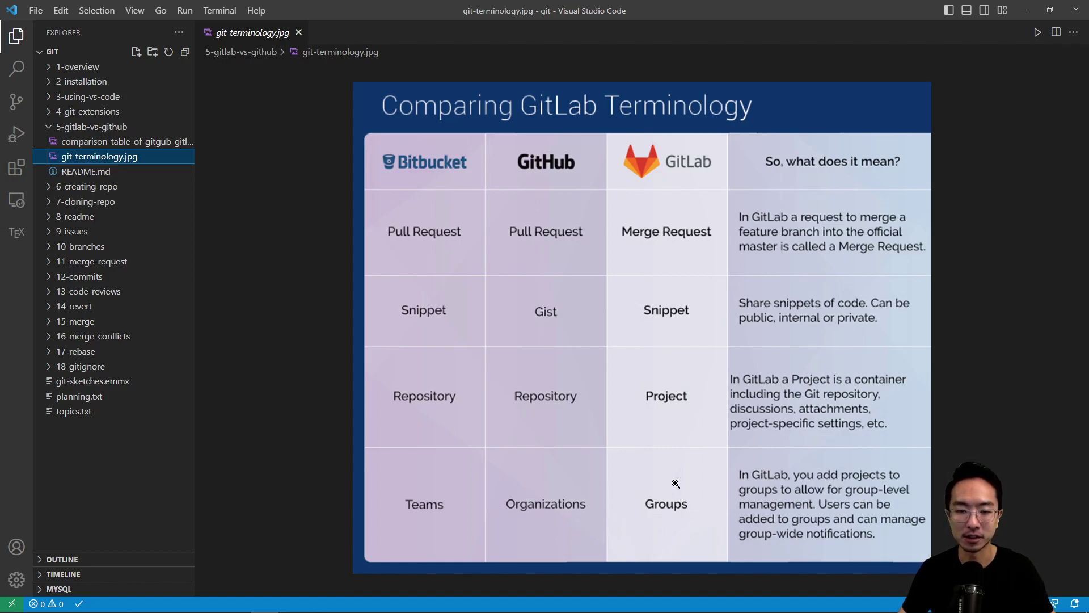
Bring Chrome forward and flip between the GitHub and GitLab pricing tabs, ending on GitLab
{"action": "left_click", "coordinate": [321, 602]}
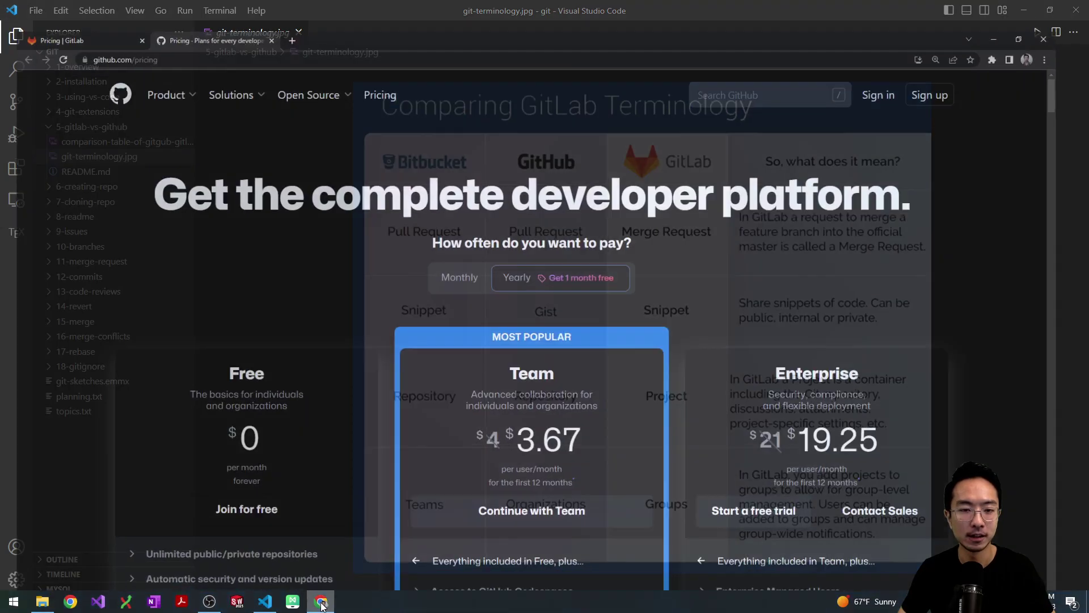
{"action": "left_click", "coordinate": [80, 9]}
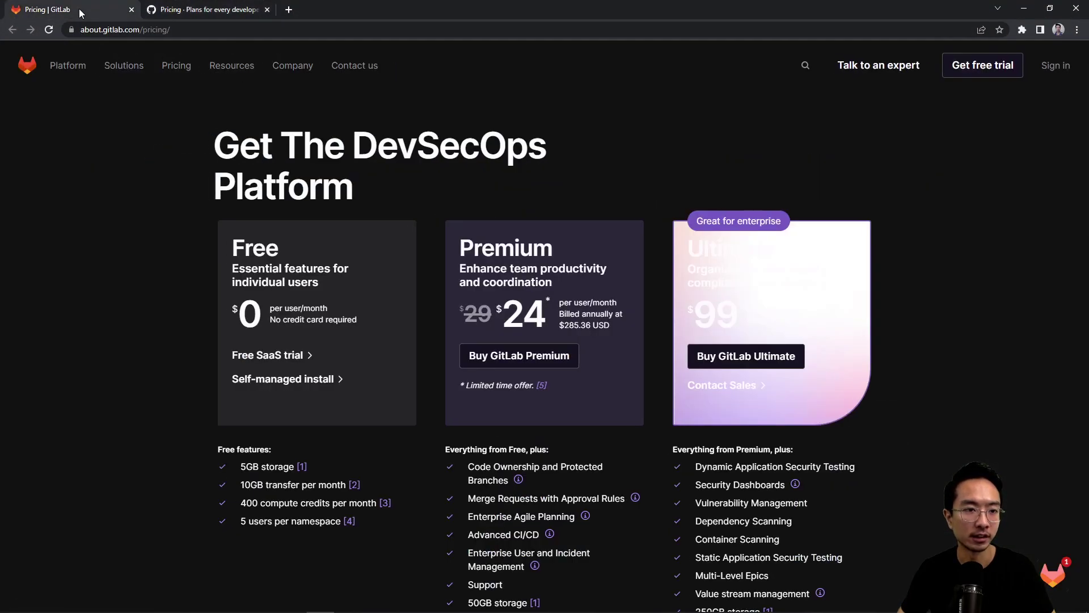
{"action": "left_click", "coordinate": [217, 11]}
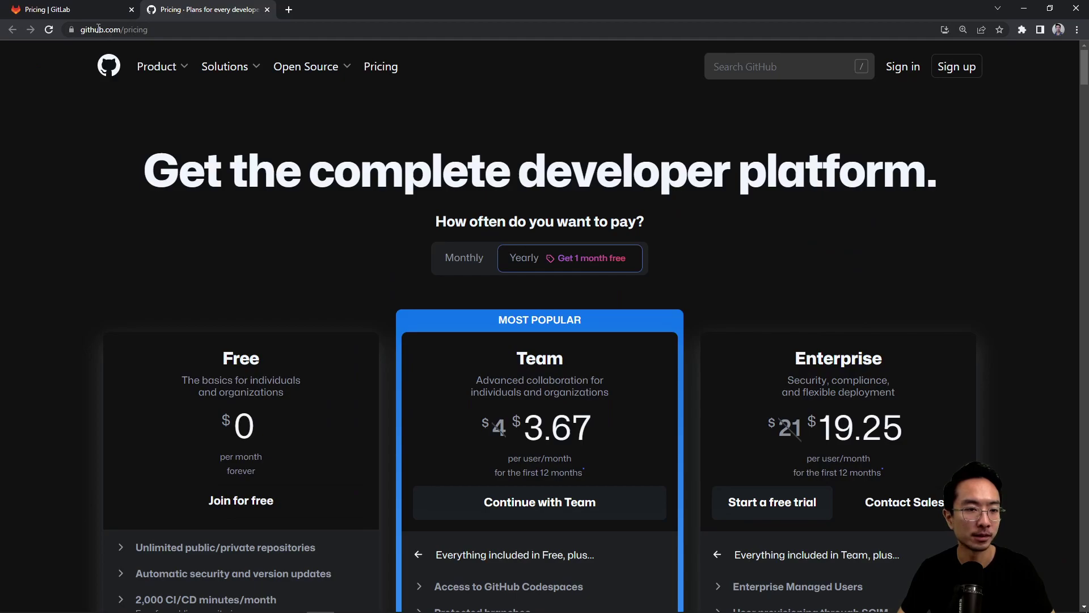
{"action": "left_click", "coordinate": [69, 11]}
{"action": "scroll", "coordinate": [176, 432], "scroll_direction": "down", "scroll_amount": 1}
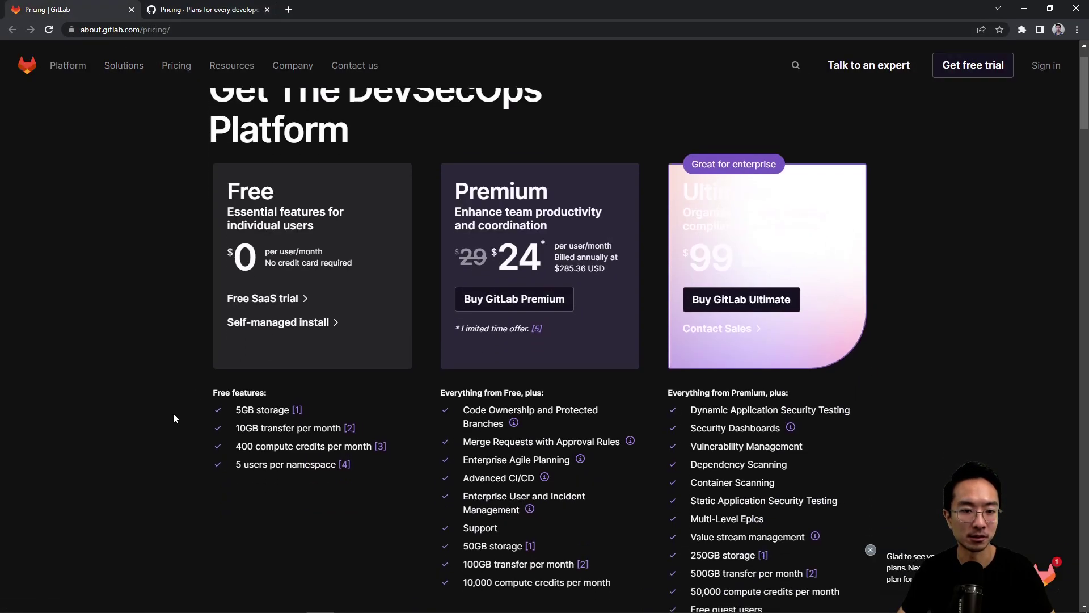
{"action": "scroll", "coordinate": [173, 414], "scroll_direction": "down", "scroll_amount": 1}
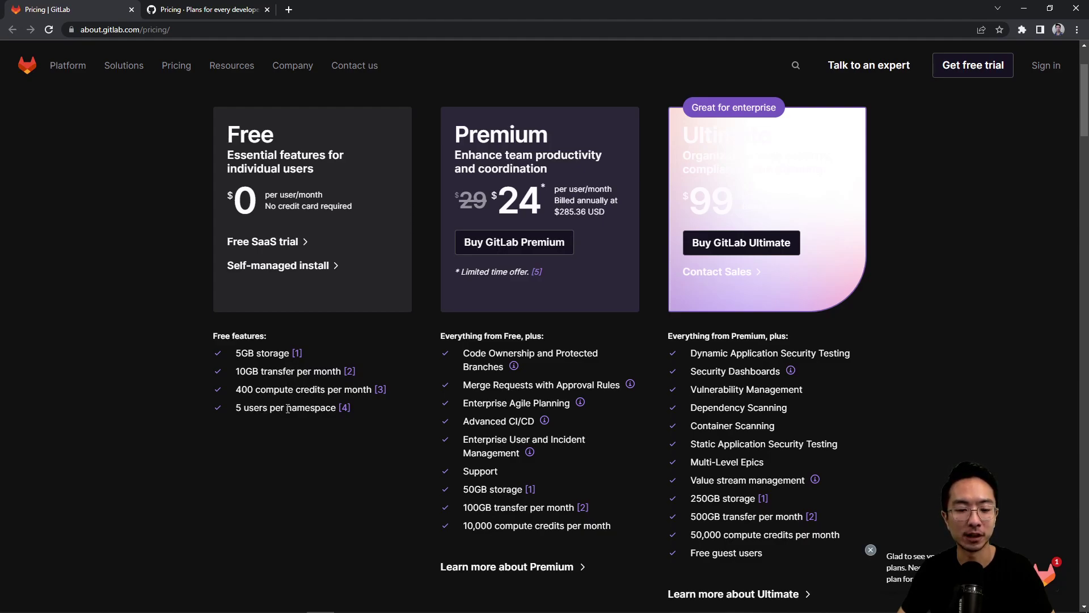
Bring up GitHub's pricing with its Free, Team ($3.67) and Enterprise ($19.25) plans
{"action": "left_click", "coordinate": [197, 9]}
{"action": "scroll", "coordinate": [55, 365], "scroll_direction": "down", "scroll_amount": 5}
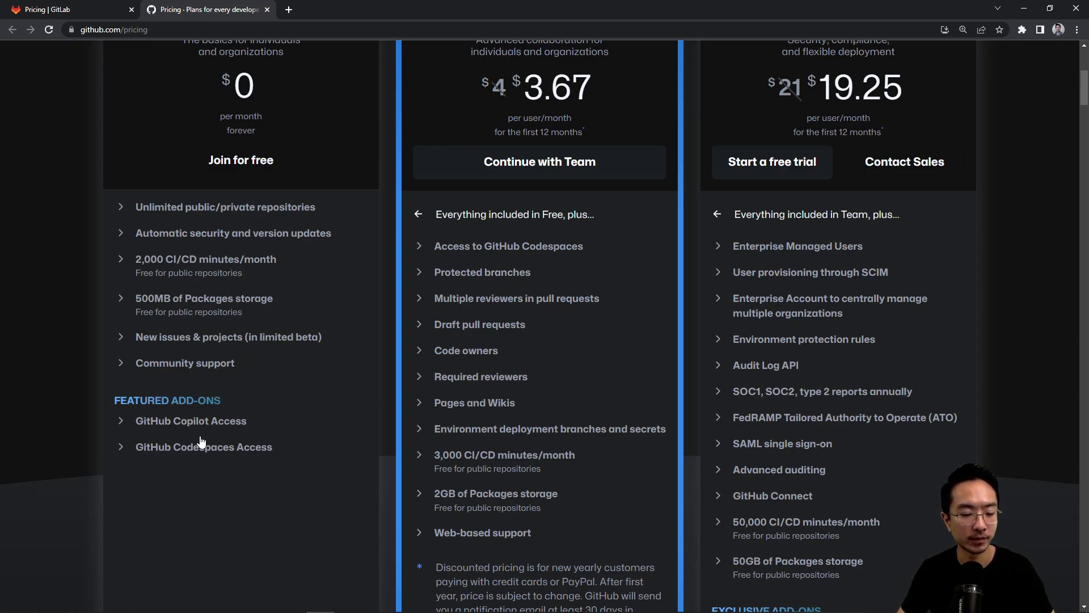
{"action": "scroll", "coordinate": [182, 449], "scroll_direction": "up", "scroll_amount": 1}
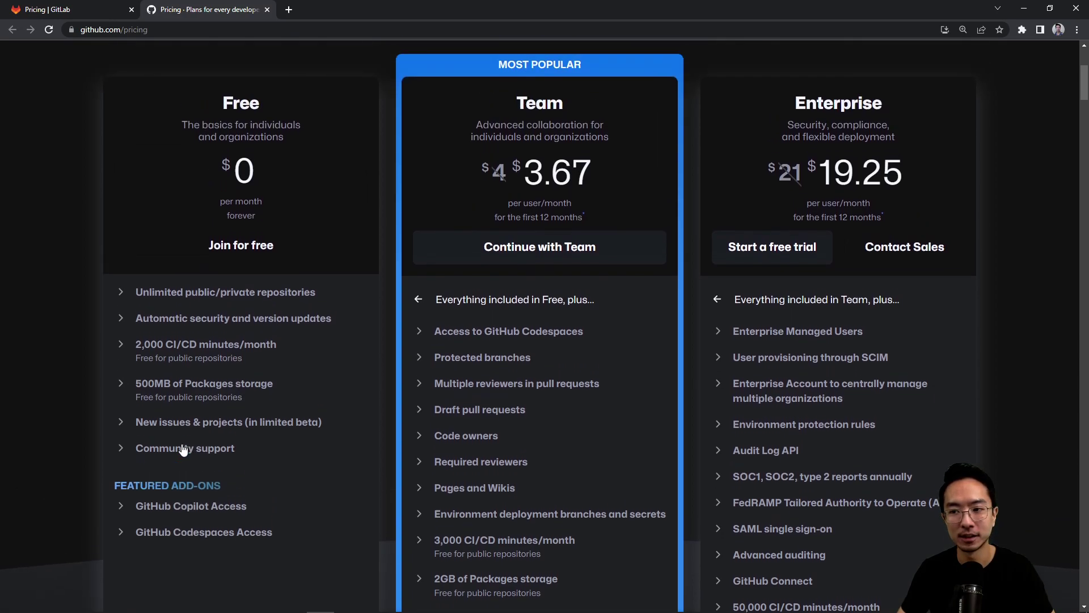
{"action": "scroll", "coordinate": [183, 449], "scroll_direction": "down", "scroll_amount": 1}
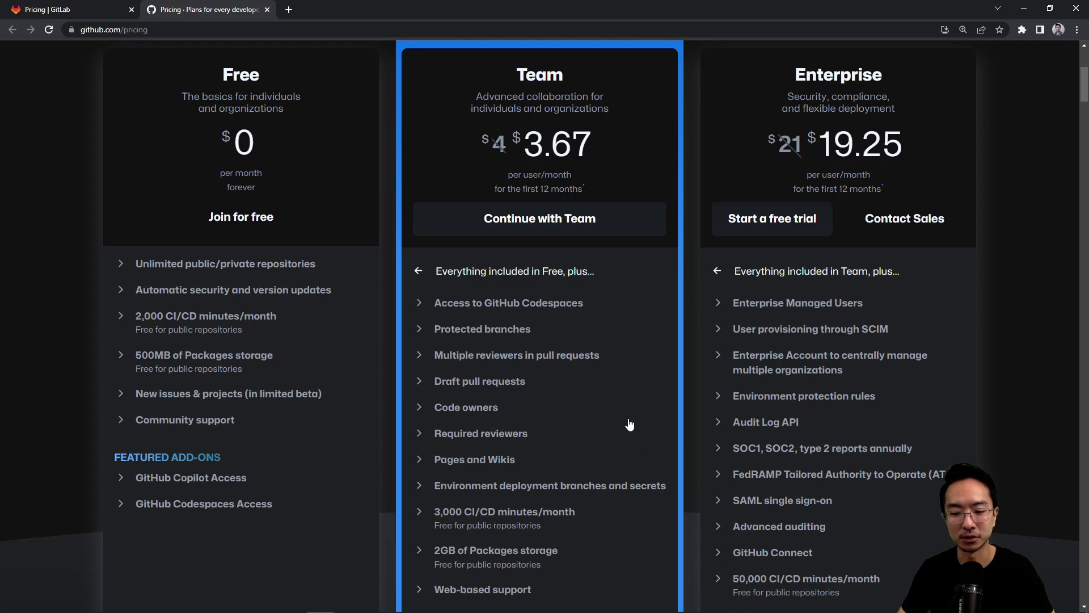
Highlight the storage amount in GitLab's Premium plan, then check GitHub's pricing and return to GitLab
{"action": "left_click", "coordinate": [76, 10]}
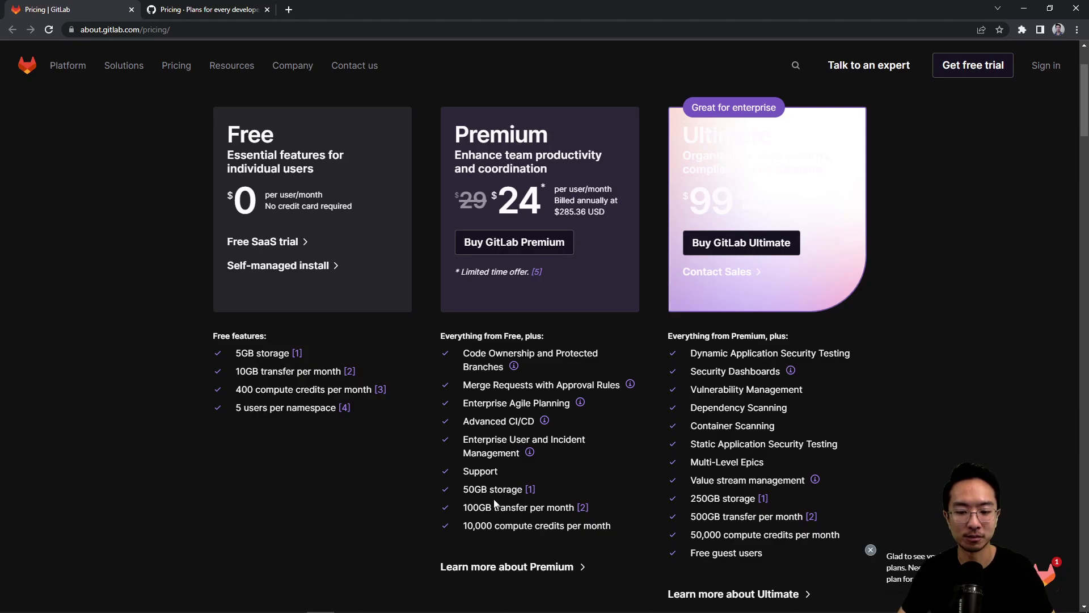
{"action": "left_click_drag", "start_coordinate": [475, 490], "coordinate": [523, 484]}
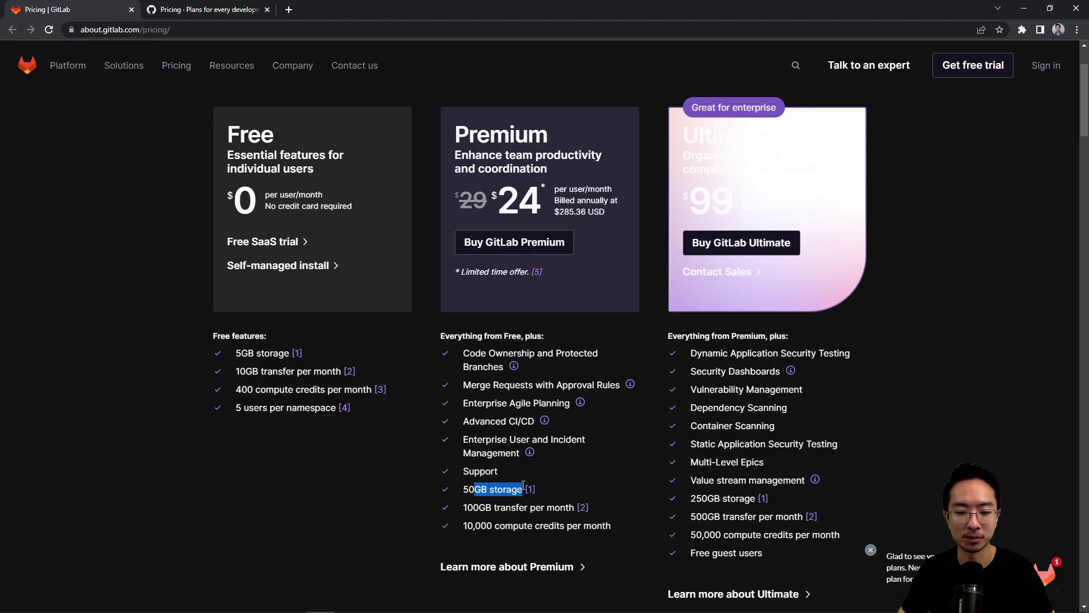
{"action": "left_click", "coordinate": [223, 14]}
{"action": "scroll", "coordinate": [511, 527], "scroll_direction": "down", "scroll_amount": 1}
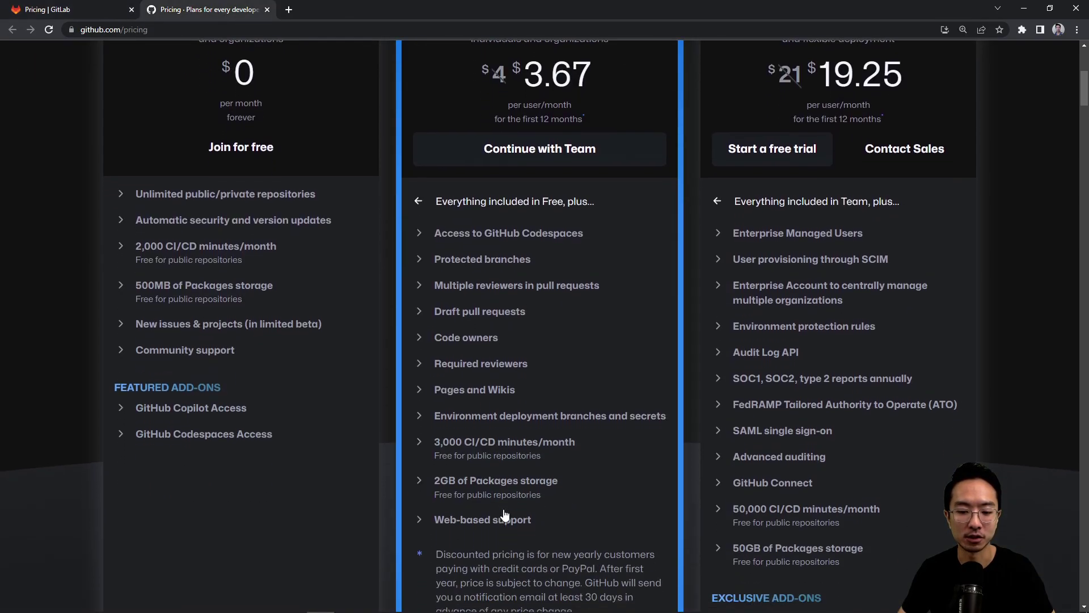
{"action": "scroll", "coordinate": [503, 515], "scroll_direction": "down", "scroll_amount": 1}
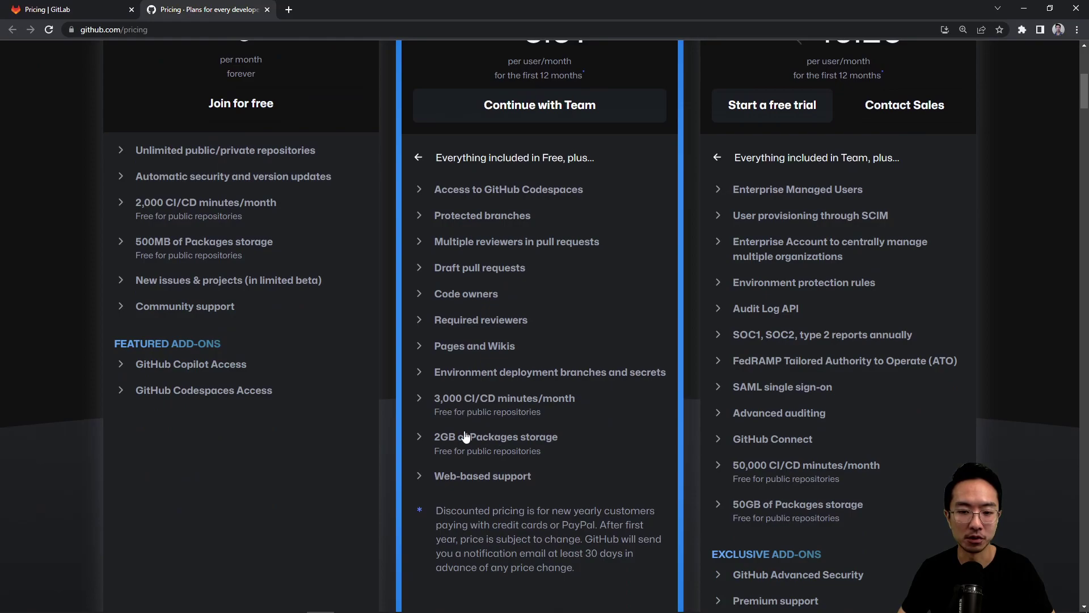
{"action": "left_click", "coordinate": [85, 11]}
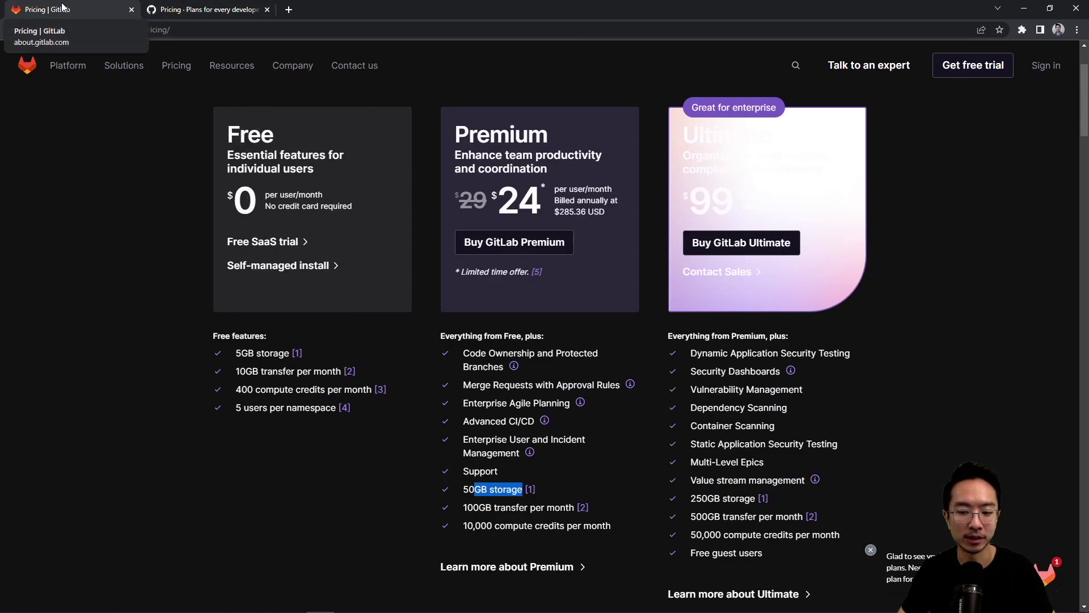
Recheck GitHub's plans twice, ending on GitLab with Premium's 50GB storage still highlighted
{"action": "left_click", "coordinate": [205, 11]}
{"action": "mouse_move", "coordinate": [231, 66]}
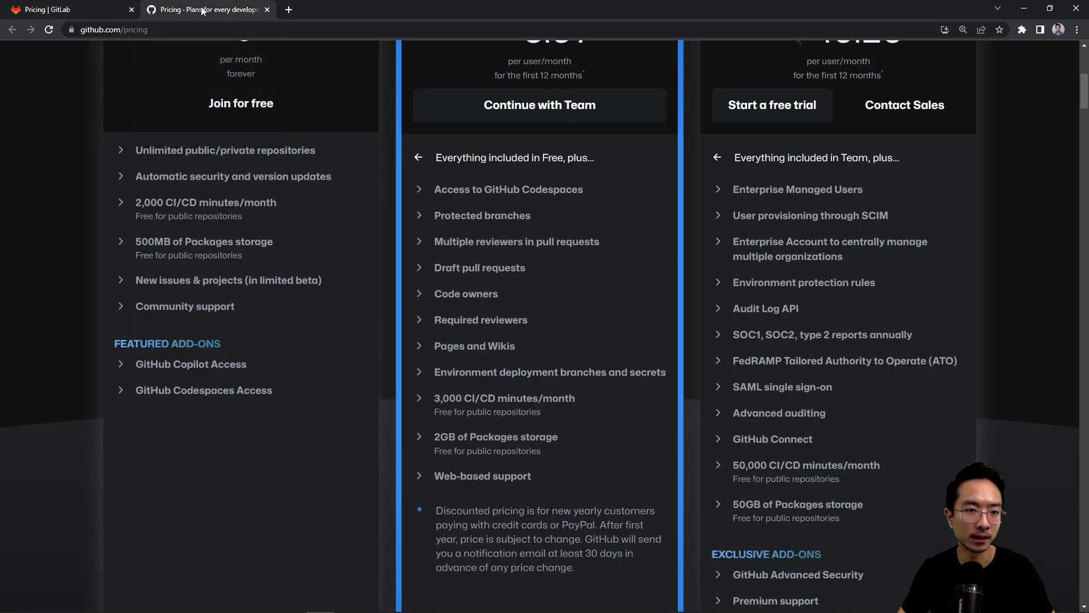
{"action": "left_click", "coordinate": [94, 9]}
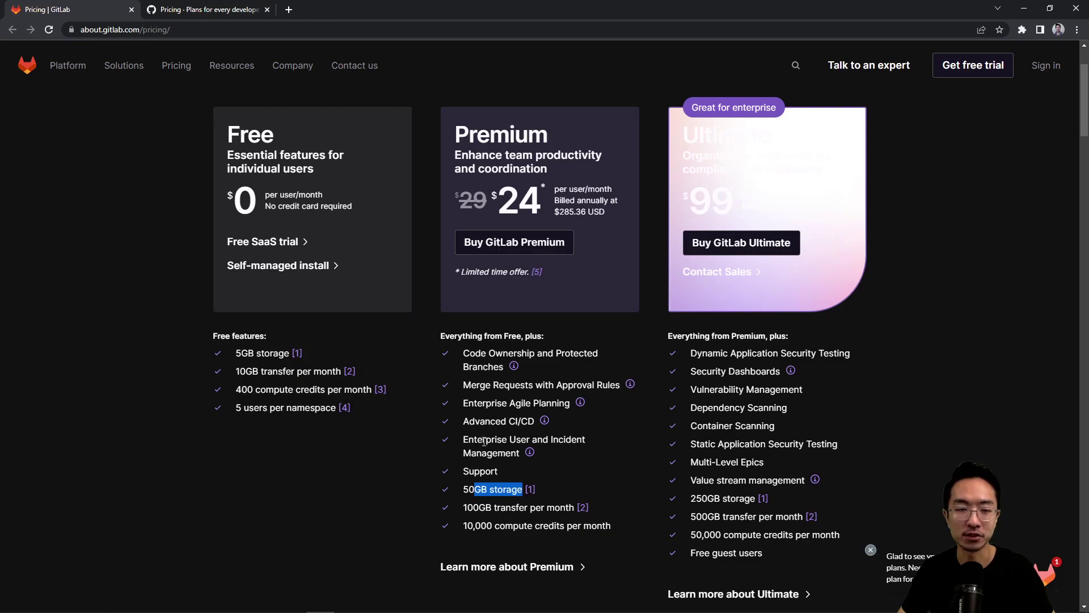
{"action": "left_click", "coordinate": [203, 10]}
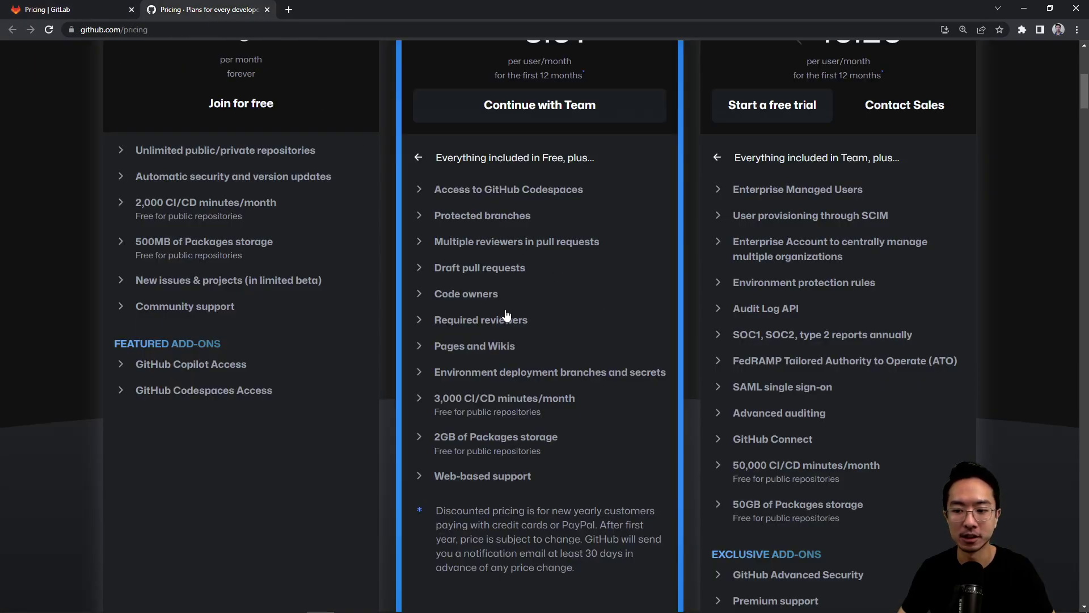
{"action": "scroll", "coordinate": [508, 317], "scroll_direction": "up", "scroll_amount": 1}
{"action": "scroll", "coordinate": [729, 299], "scroll_direction": "up", "scroll_amount": 1}
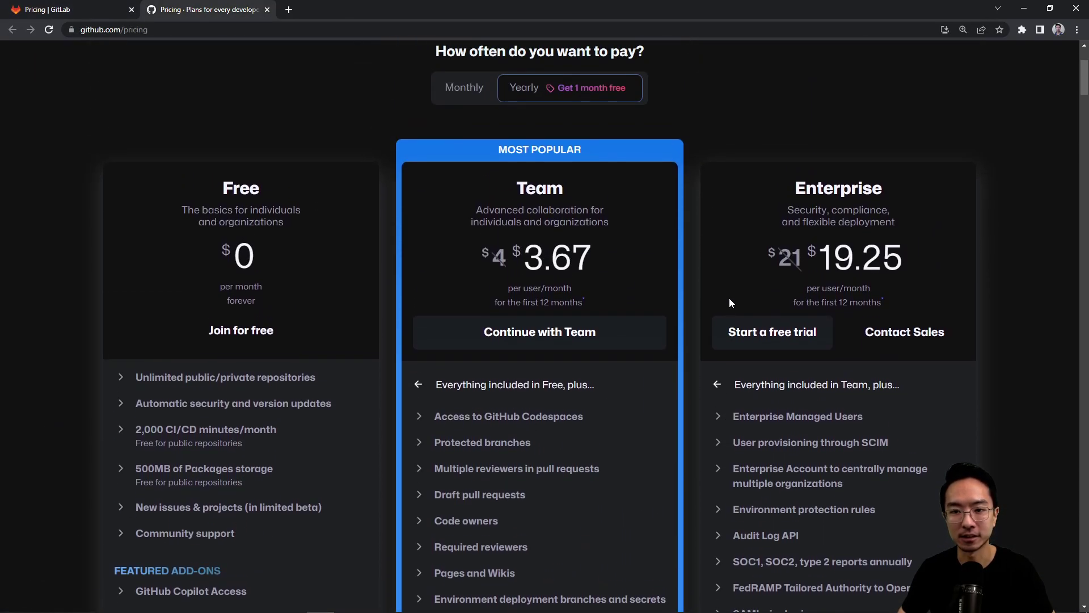
{"action": "scroll", "coordinate": [729, 302], "scroll_direction": "down", "scroll_amount": 1}
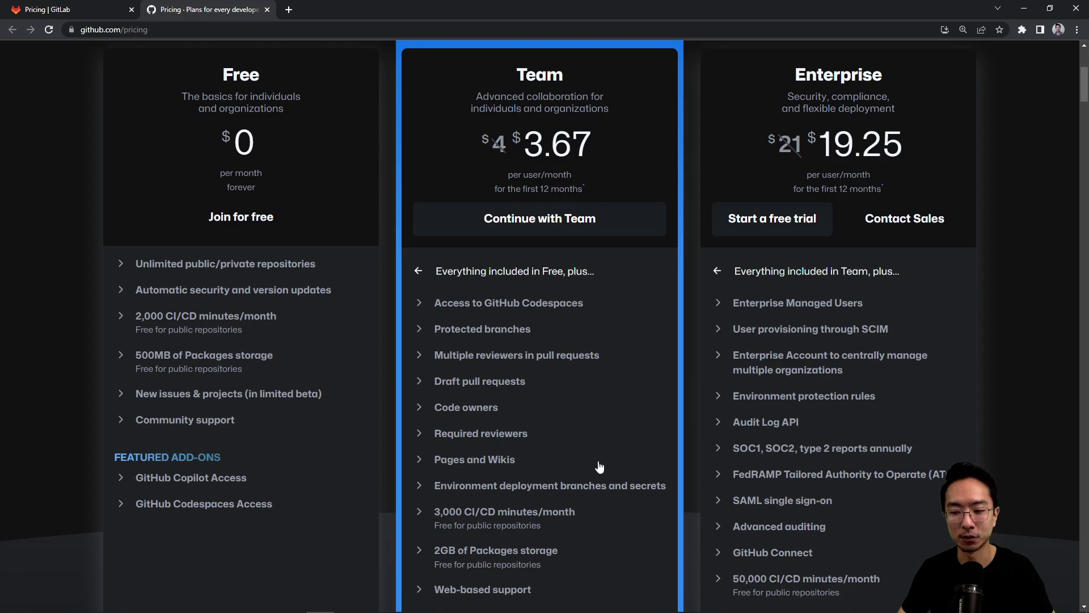
{"action": "left_click", "coordinate": [69, 8]}
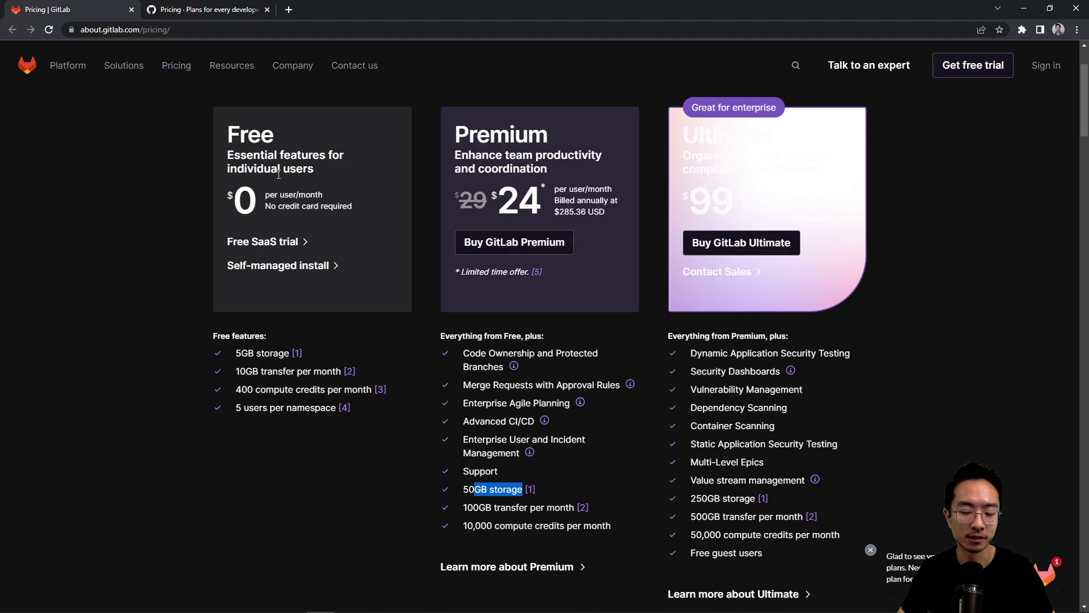